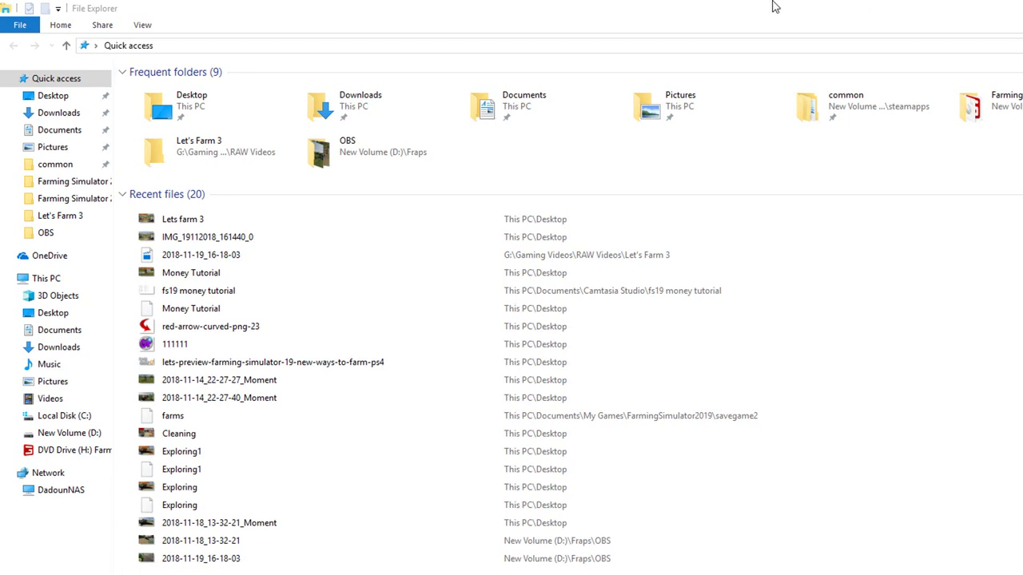
- Navigate through Documents and My Games into the FarmingSimulator2019 folder
{"action": "left_click", "coordinate": [738, 9]}
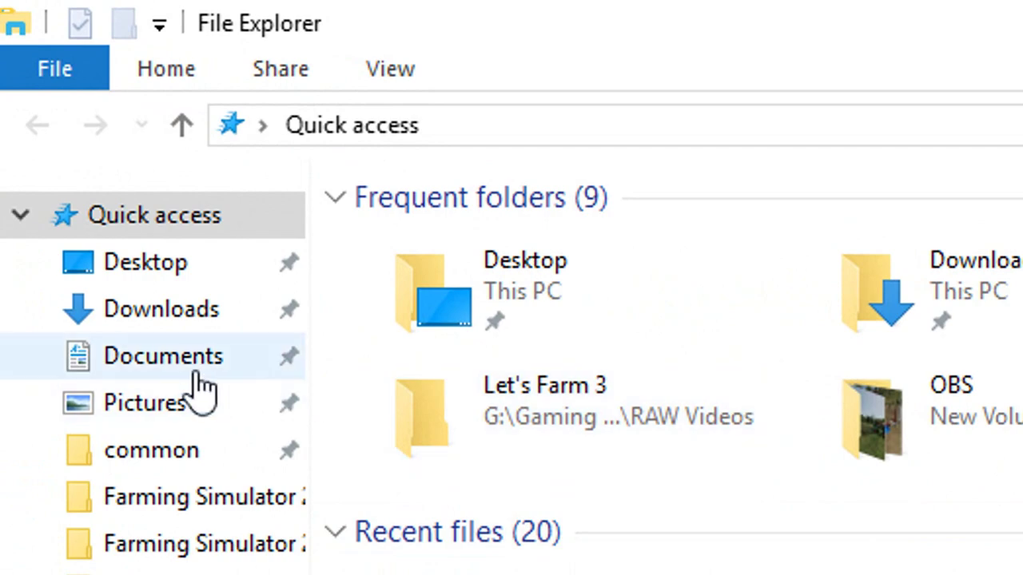
{"action": "left_click", "coordinate": [187, 351]}
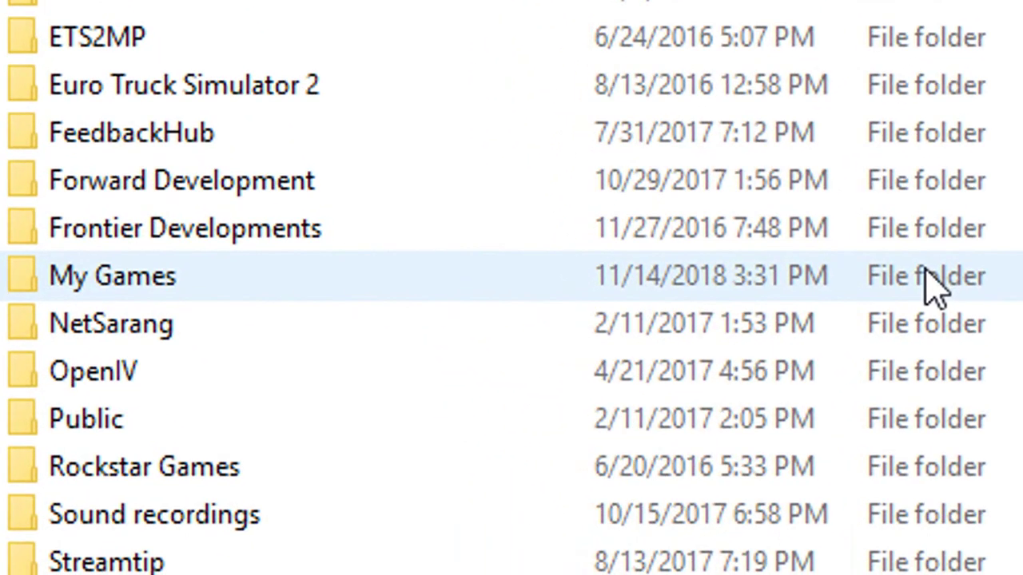
{"action": "double_click", "coordinate": [930, 280]}
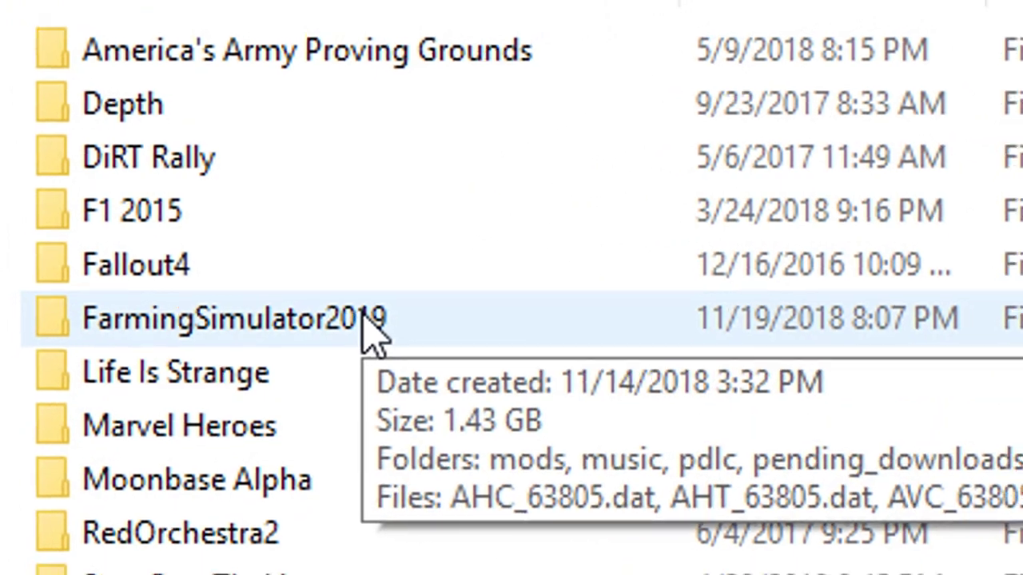
{"action": "double_click", "coordinate": [367, 326]}
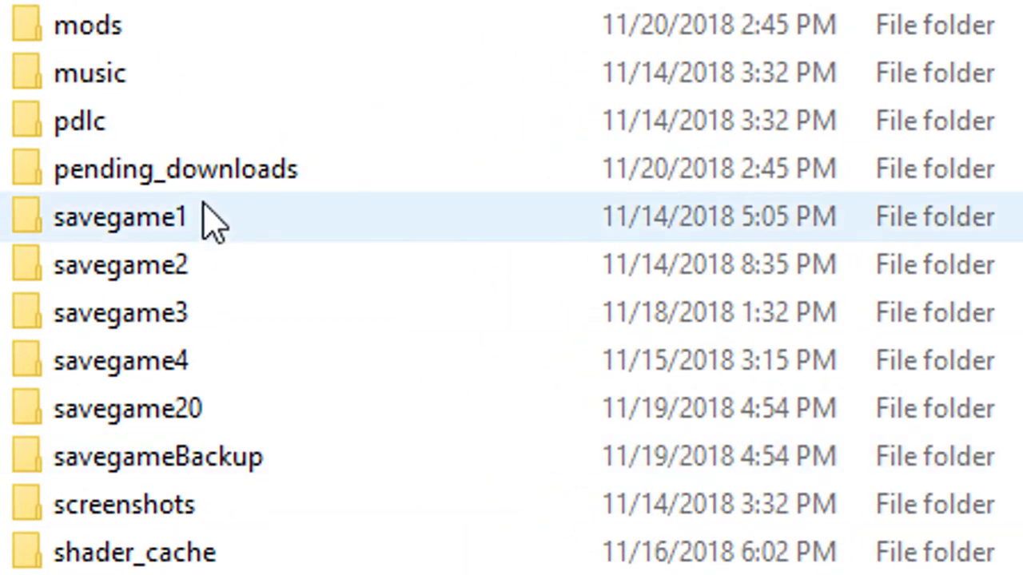
{"action": "left_click", "coordinate": [205, 224]}
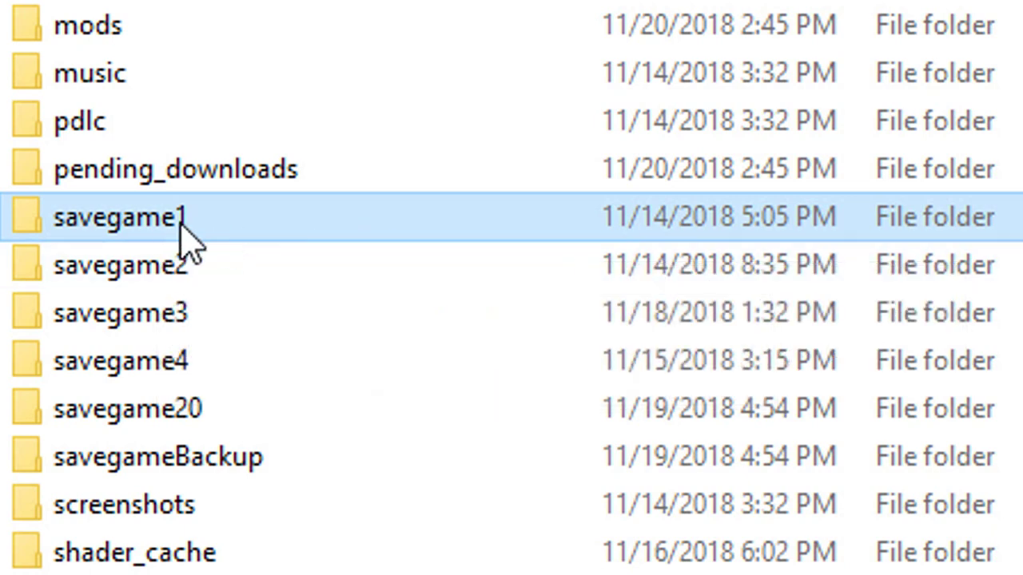
- Copy the savegame1 folder and bring up its Add to "savegame1.rar" option
{"action": "right_click", "coordinate": [369, 241]}
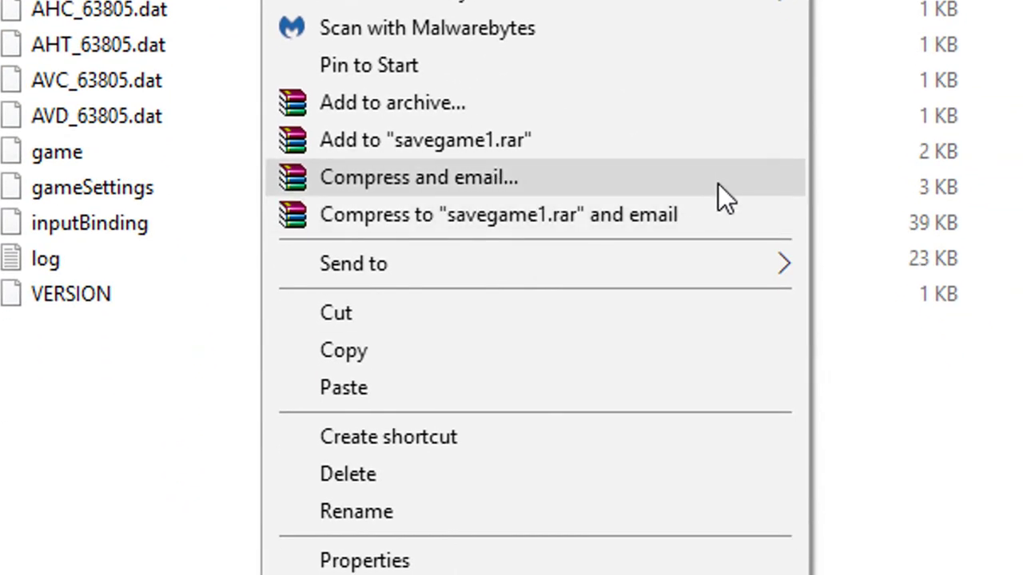
{"action": "left_click", "coordinate": [526, 350]}
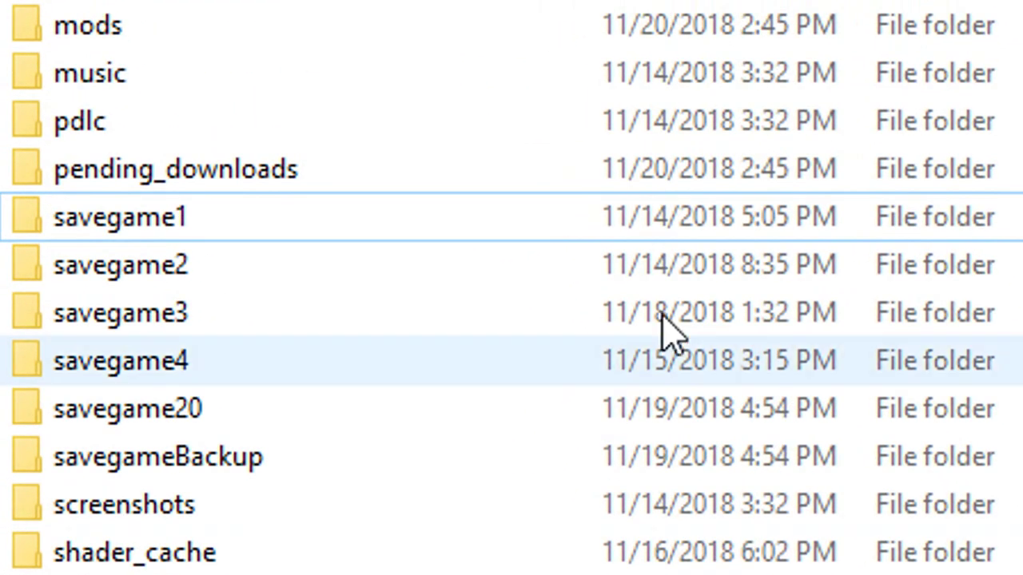
{"action": "left_click", "coordinate": [752, 226]}
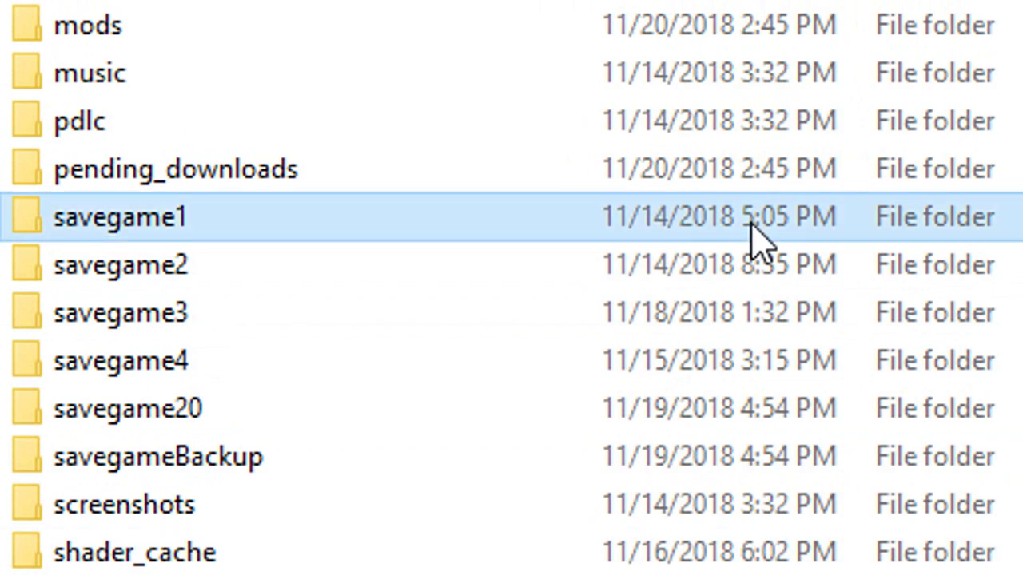
{"action": "right_click", "coordinate": [751, 226]}
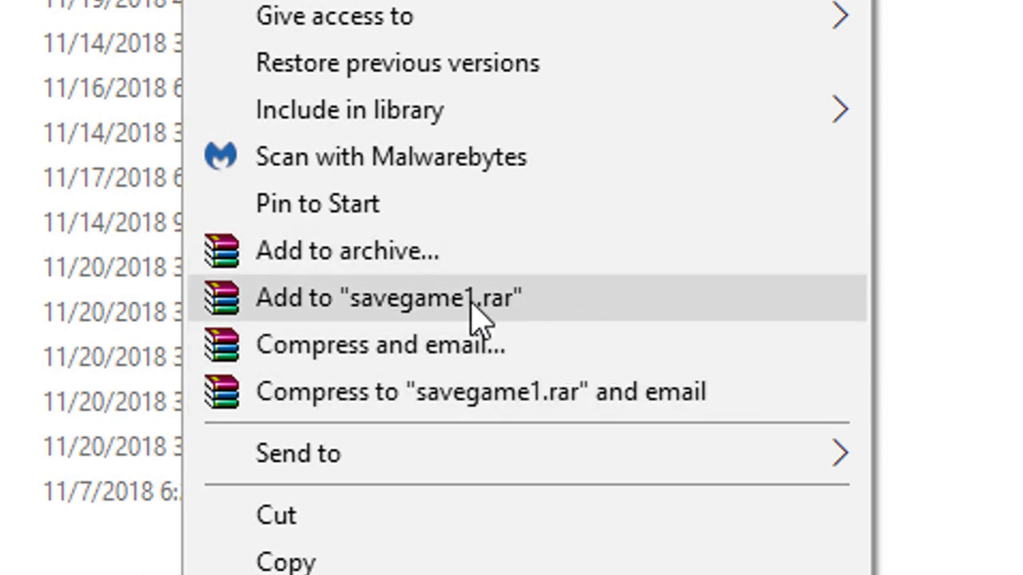
- Pack savegame1 into a savegame1.rar archive of about 4,446 KB, keeping its name
{"action": "left_click", "coordinate": [534, 301]}
{"action": "left_click", "coordinate": [198, 531]}
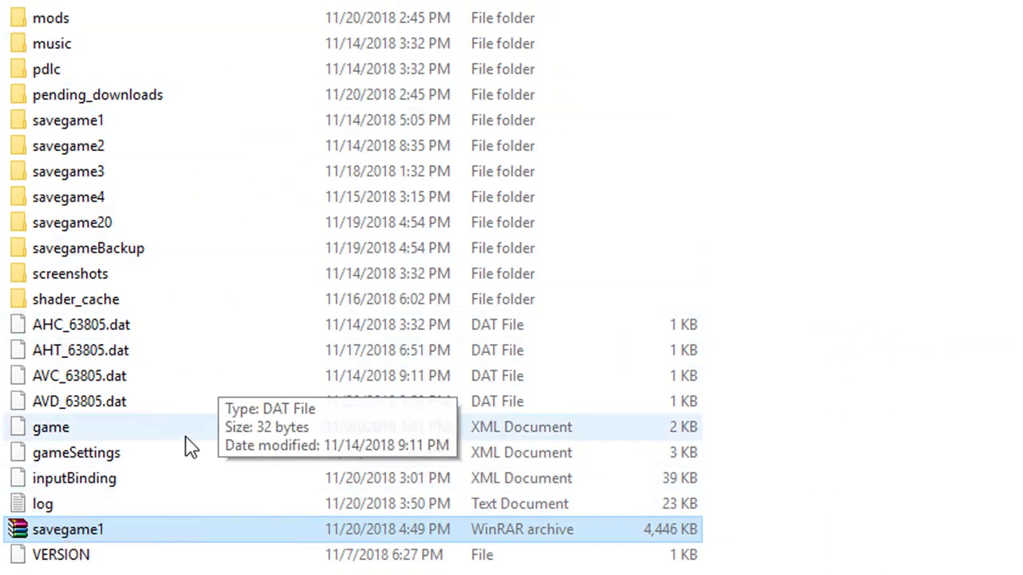
{"action": "left_click", "coordinate": [68, 529]}
{"action": "key", "text": "Escape"}
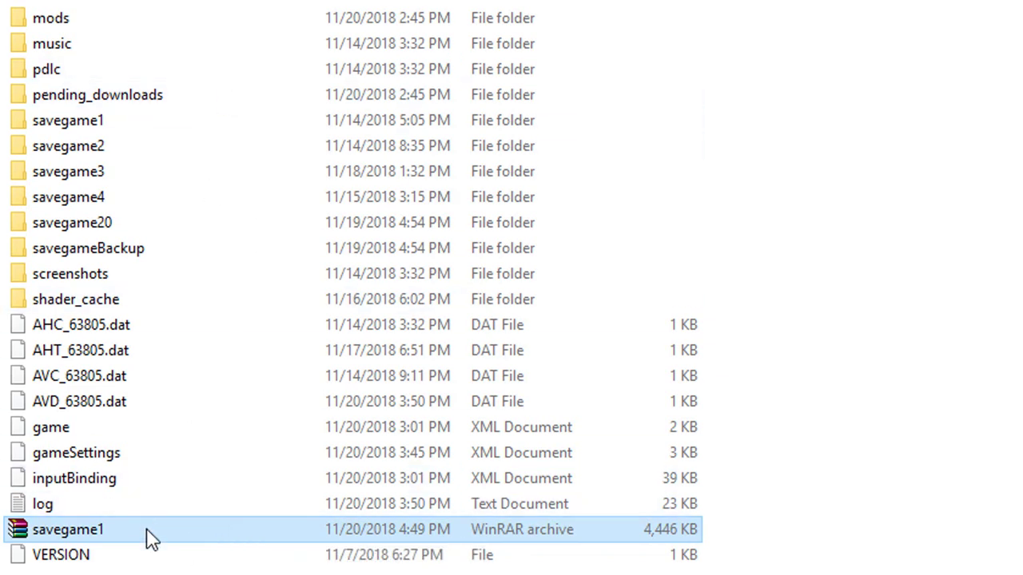
- Delete the savegame1.rar archive and go up to the Documents folder
{"action": "key", "text": "Delete"}
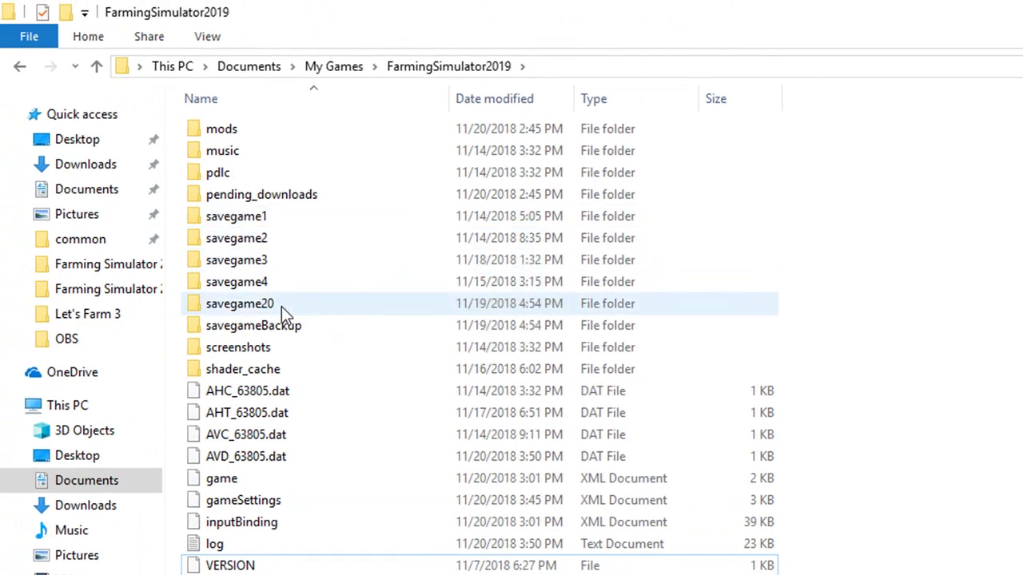
{"action": "left_click", "coordinate": [275, 304]}
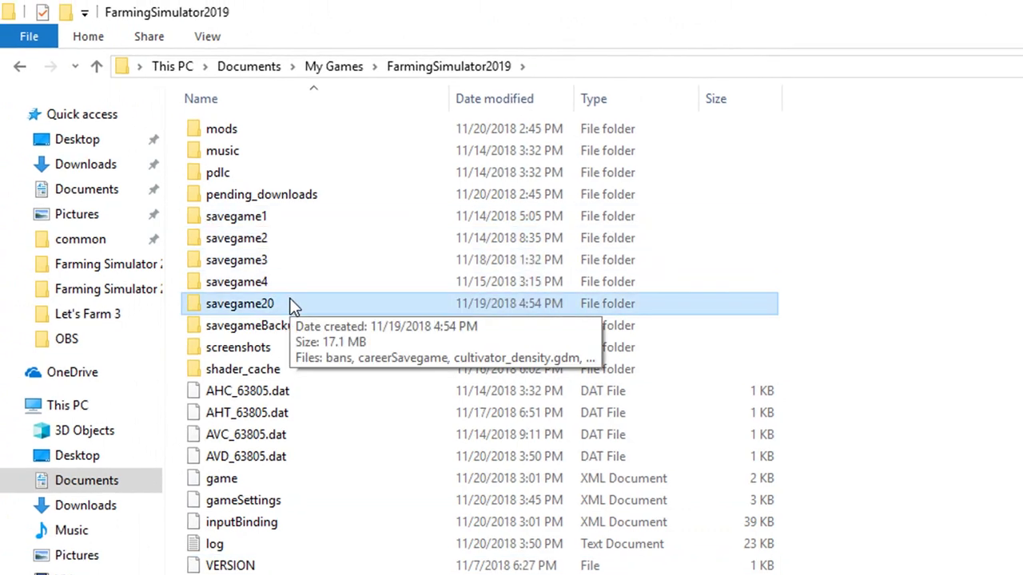
{"action": "left_click", "coordinate": [257, 73]}
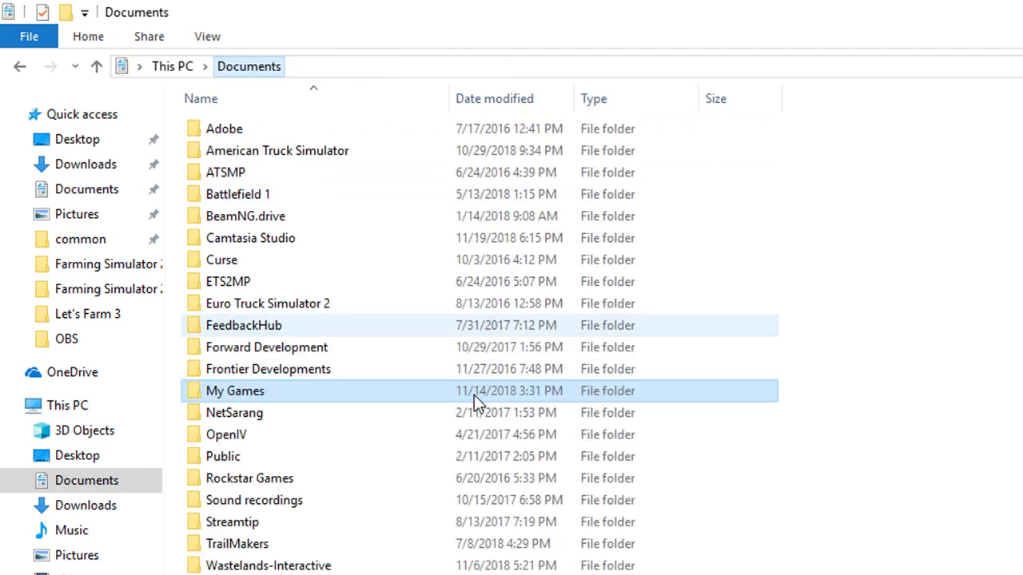
{"action": "scroll", "coordinate": [498, 461], "scroll_direction": "down", "scroll_amount": 5}
- Create a new folder in Documents named Backup
{"action": "right_click", "coordinate": [540, 376]}
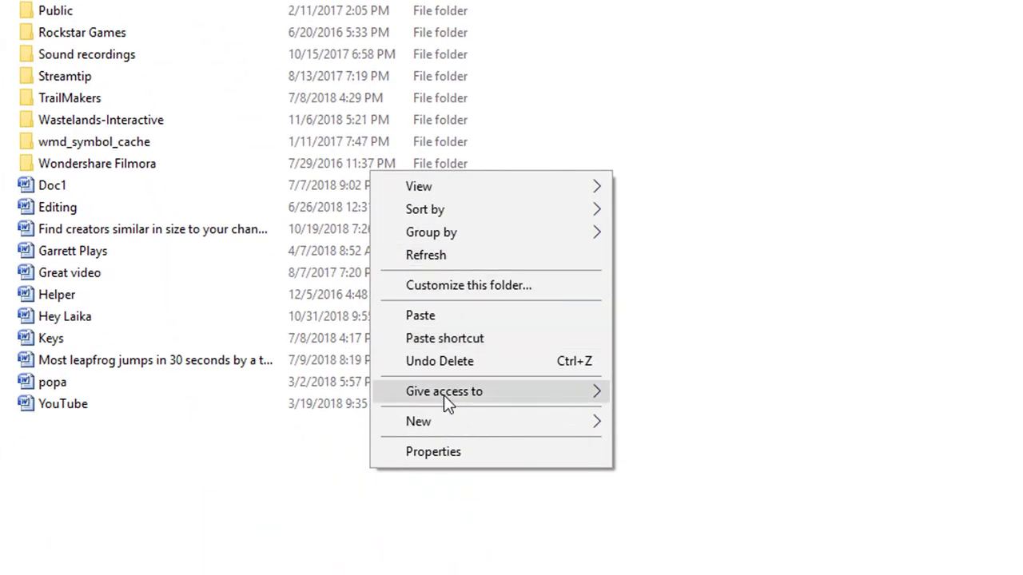
{"action": "mouse_move", "coordinate": [447, 421]}
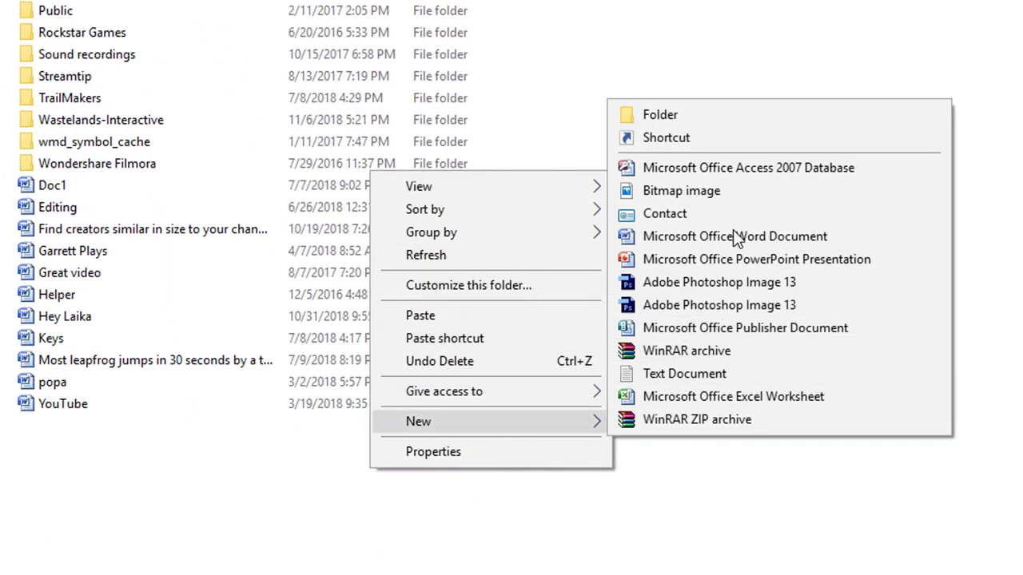
{"action": "left_click", "coordinate": [729, 120]}
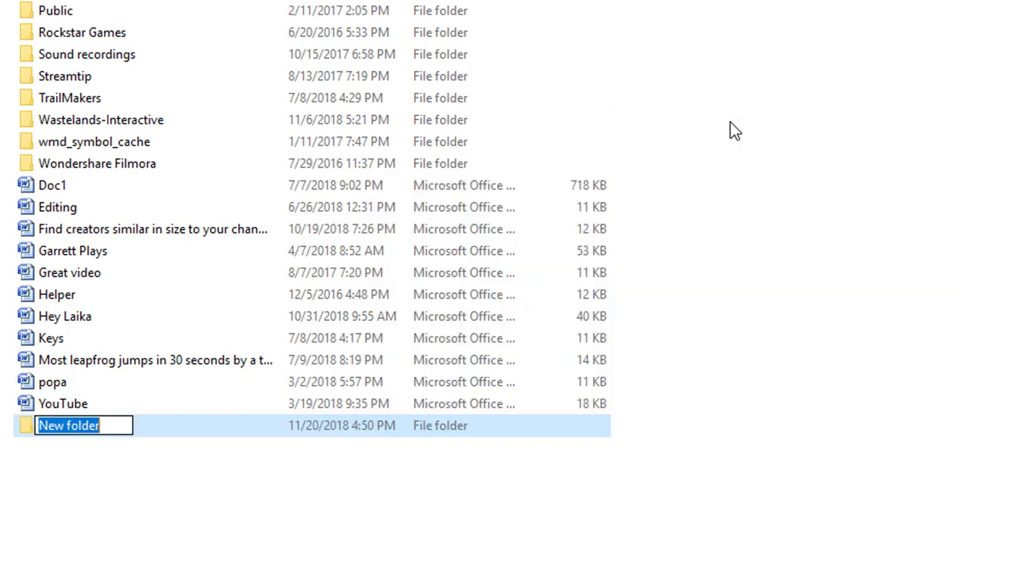
{"action": "key", "text": "BackSpace"}
{"action": "type", "text": "Bs"}
{"action": "key", "text": "BackSpace"}
{"action": "type", "text": "ackup"}
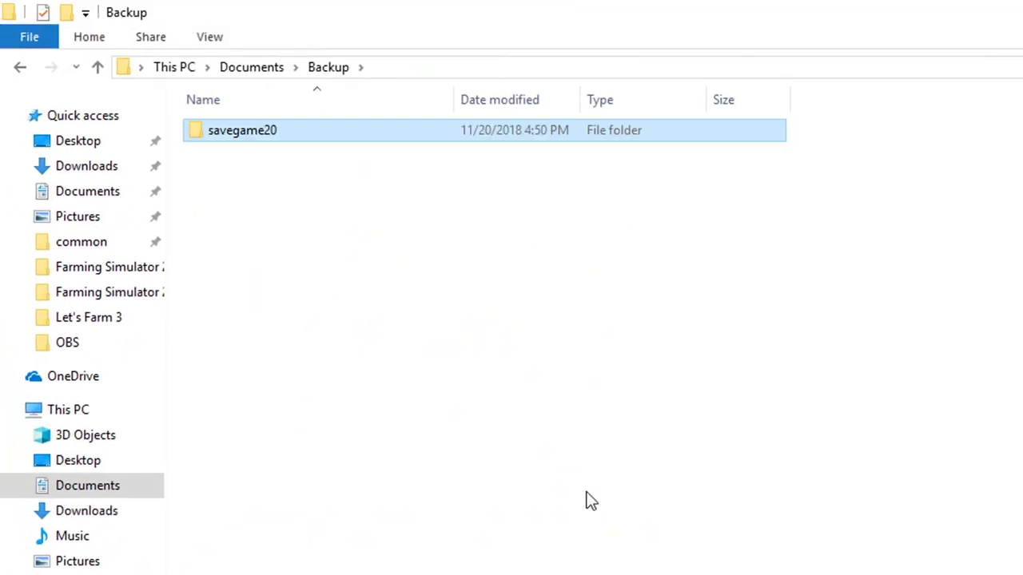
- Handle the paste options inside Backup for savegame20, then return to Documents
{"action": "right_click", "coordinate": [571, 451]}
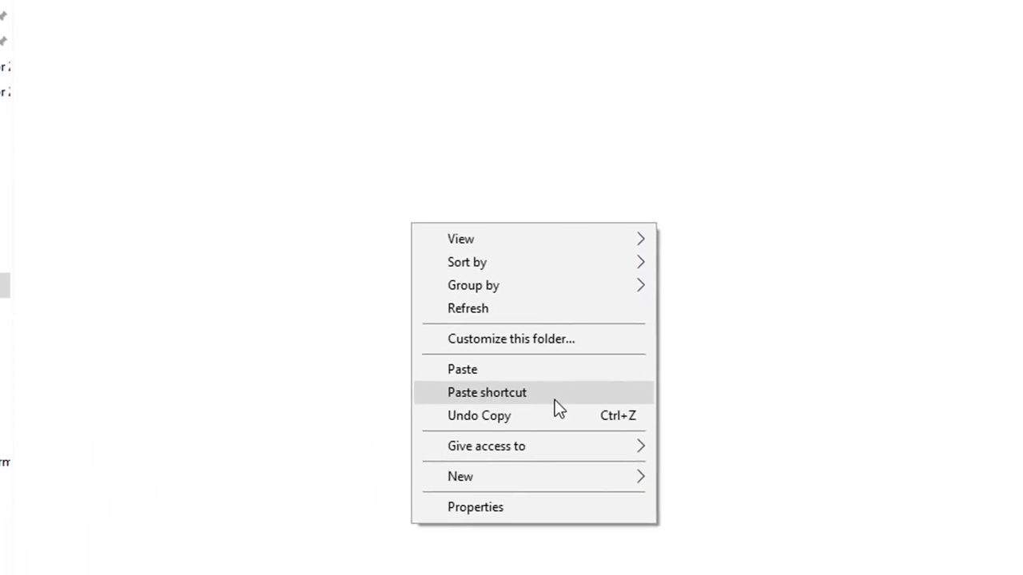
{"action": "left_click", "coordinate": [731, 314]}
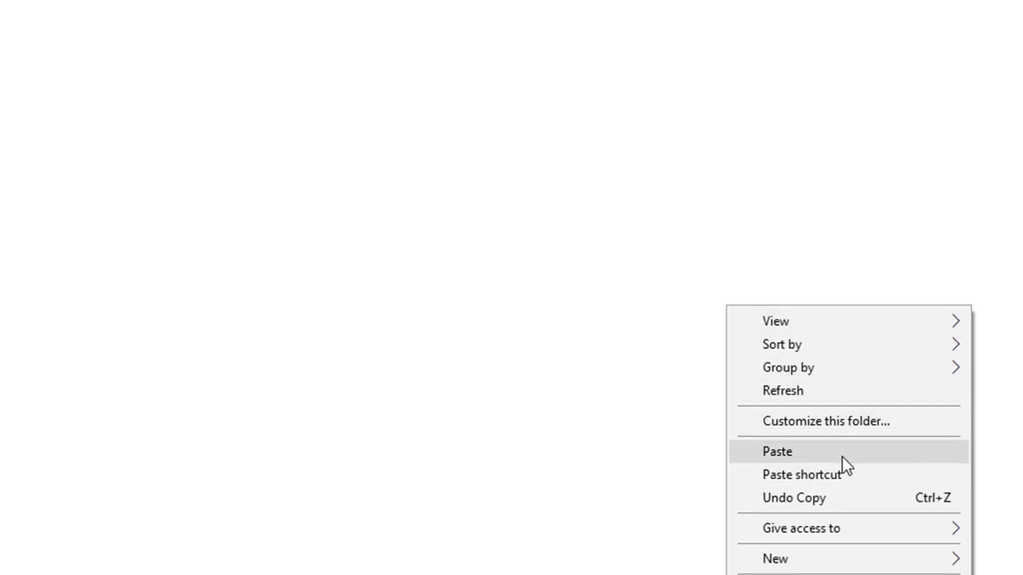
{"action": "left_click", "coordinate": [407, 322]}
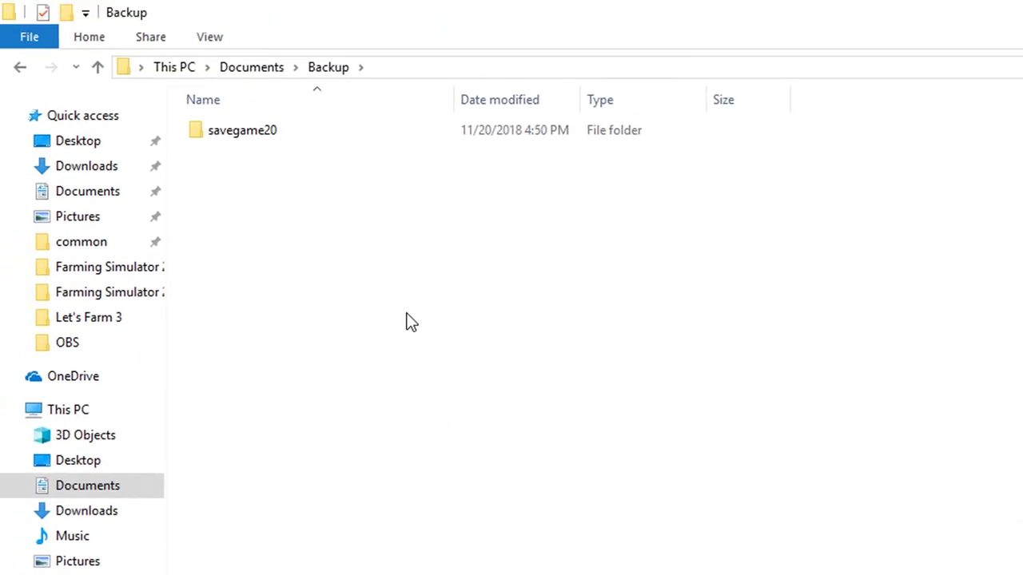
{"action": "left_click", "coordinate": [248, 70]}
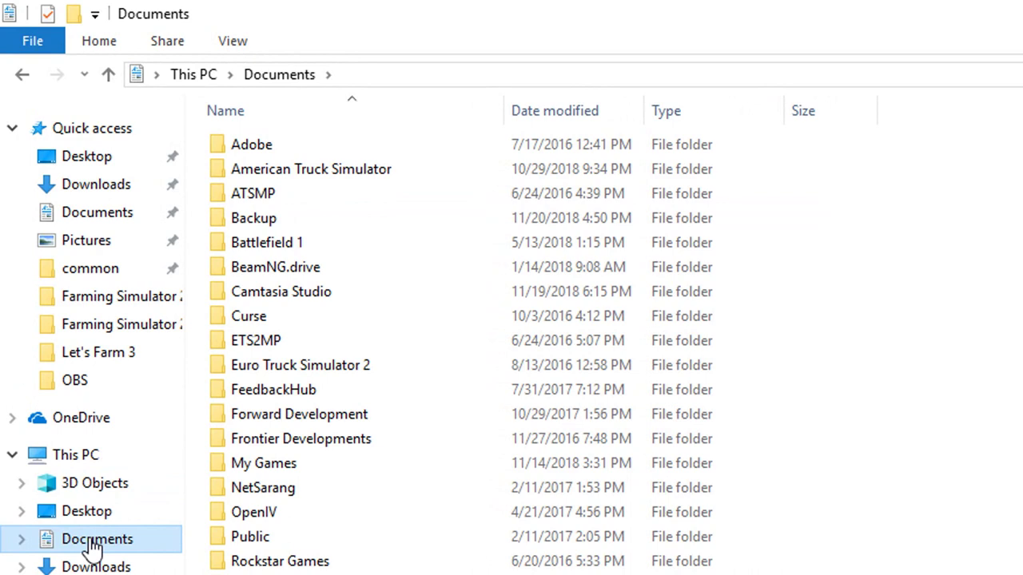
- Go from This PC through Documents and My Games back into FarmingSimulator2019
{"action": "left_click", "coordinate": [70, 452]}
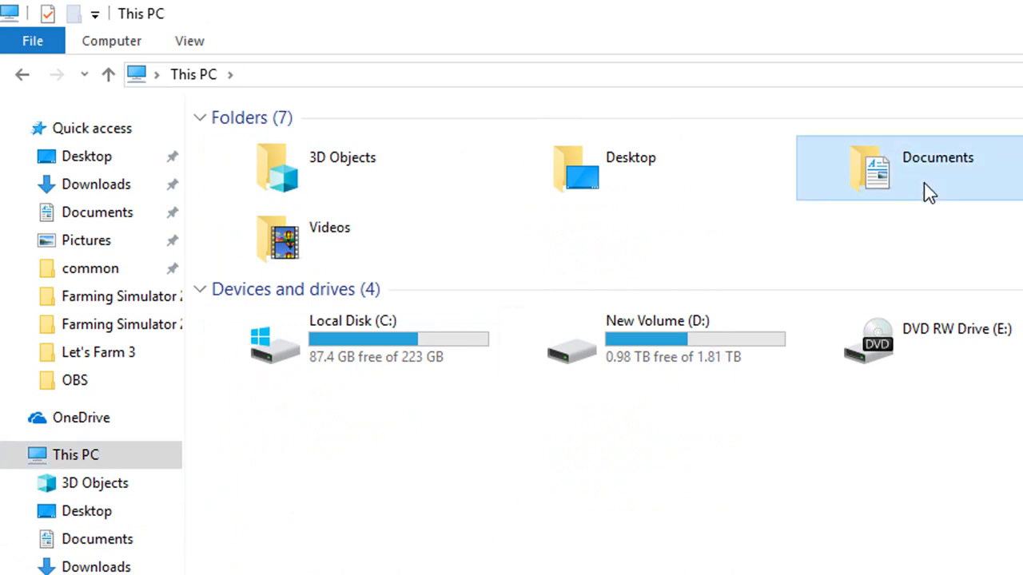
{"action": "double_click", "coordinate": [922, 192]}
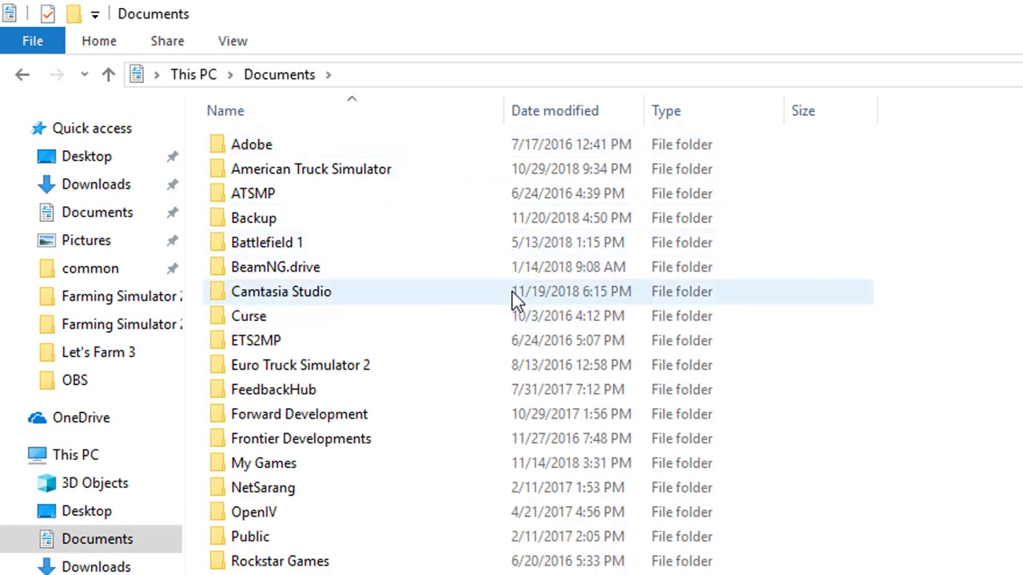
{"action": "double_click", "coordinate": [371, 464]}
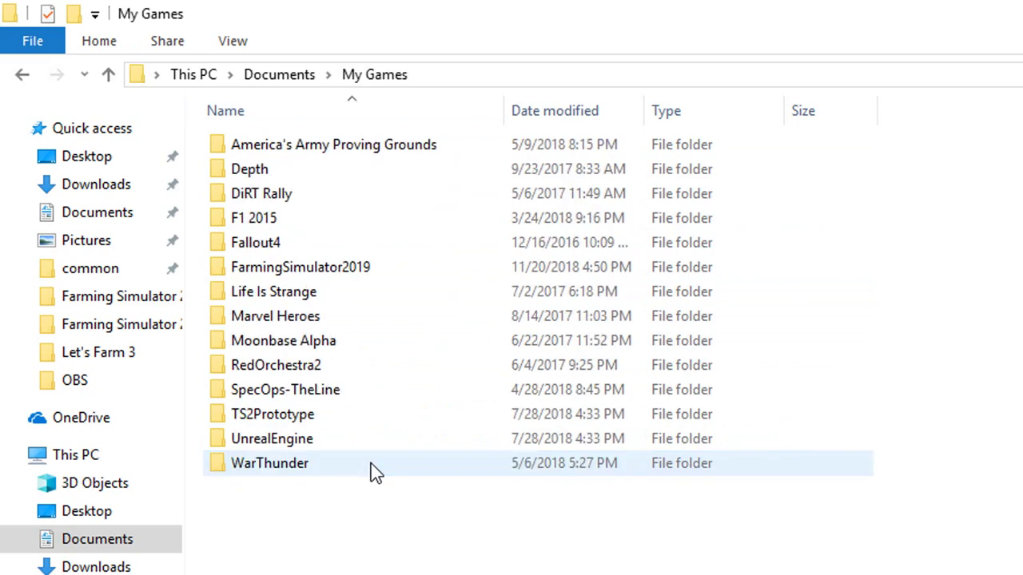
{"action": "double_click", "coordinate": [382, 270]}
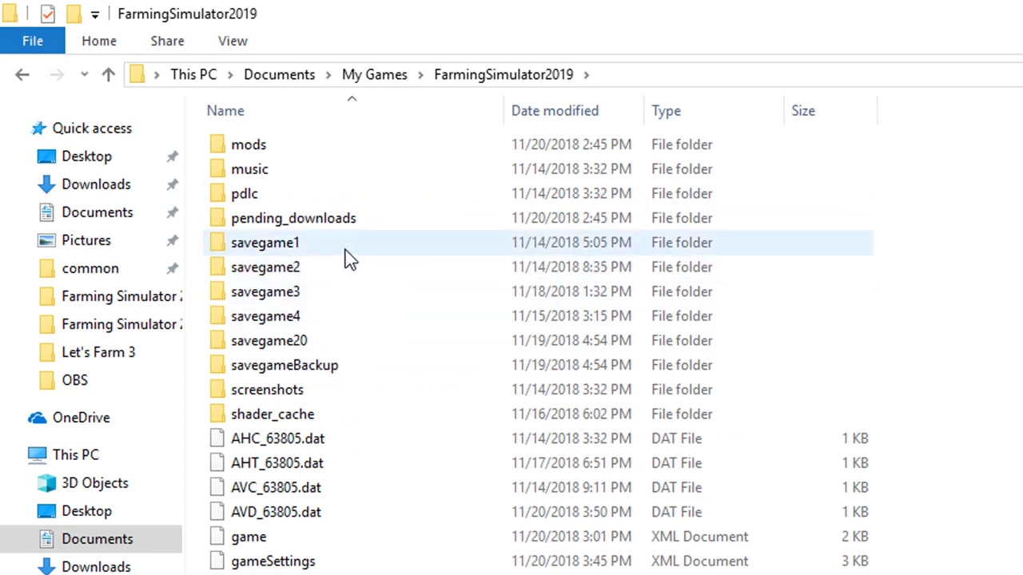
- Copy the savegame1 folder in FarmingSimulator2019 to the clipboard
{"action": "right_click", "coordinate": [511, 243]}
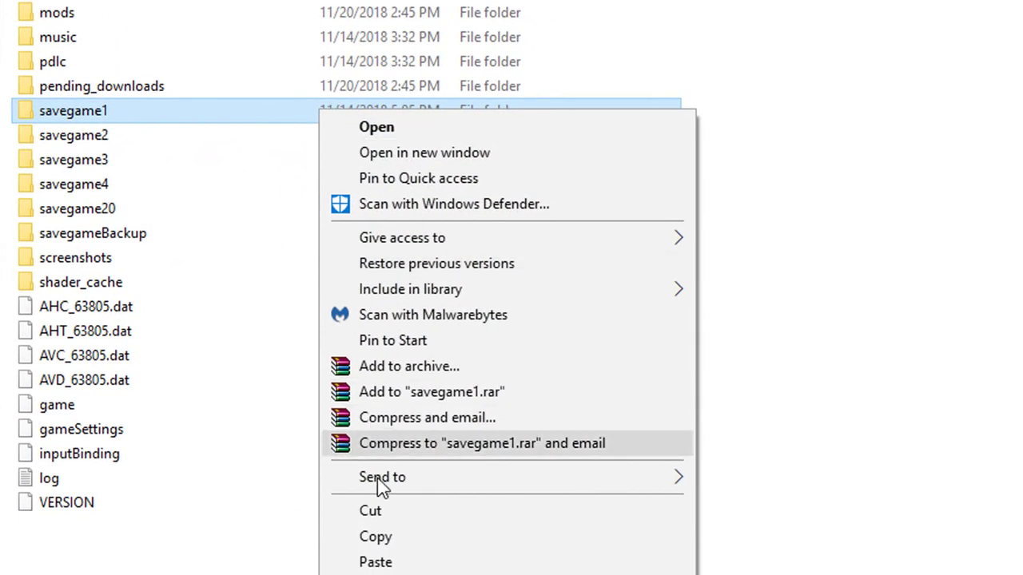
{"action": "left_click", "coordinate": [386, 540]}
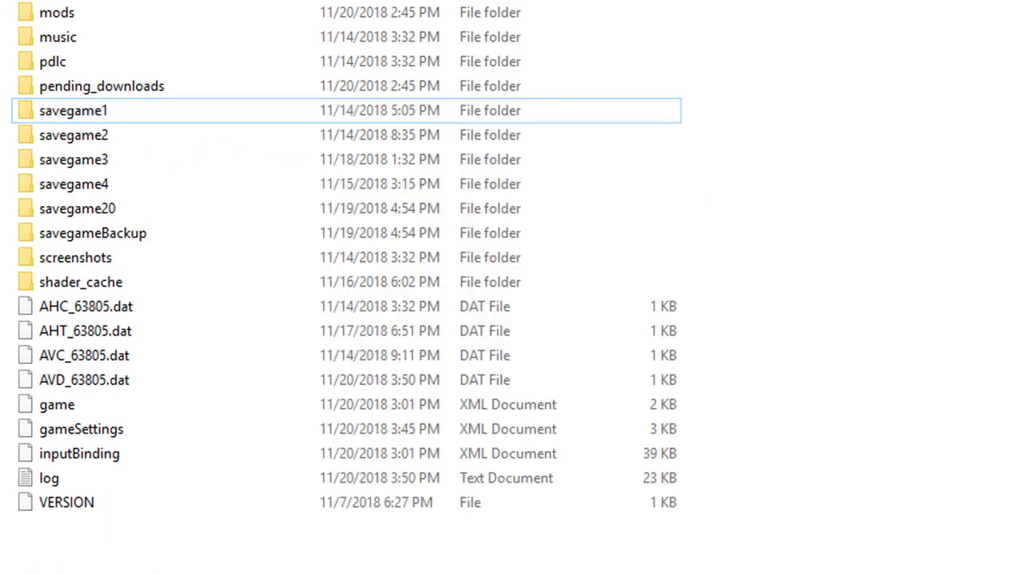